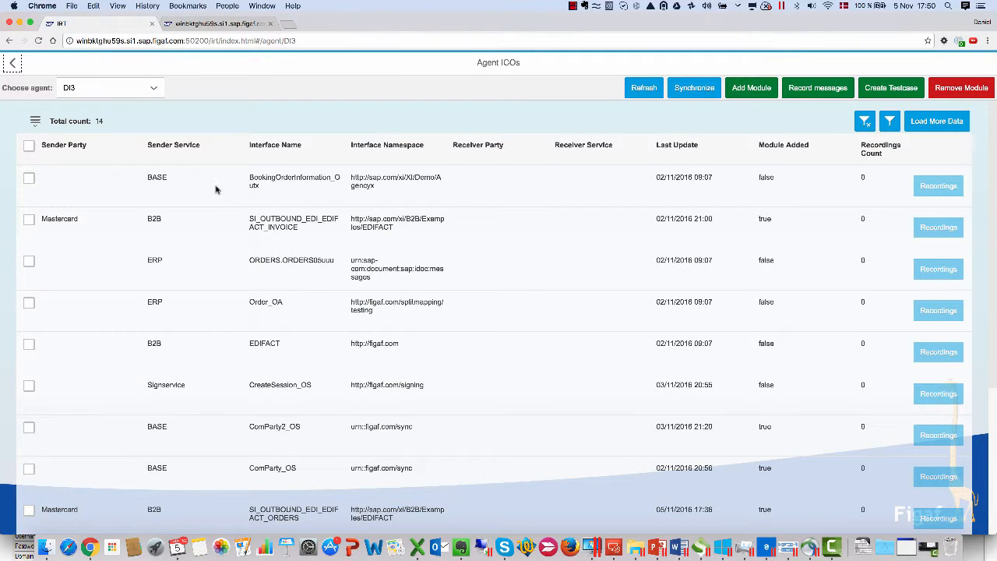
# - Add the recording module to agent DI3's Mastercard SI_OUTBOUND_EDI_EDIFACT_ORDERS ICO
pyautogui.click(152, 88)
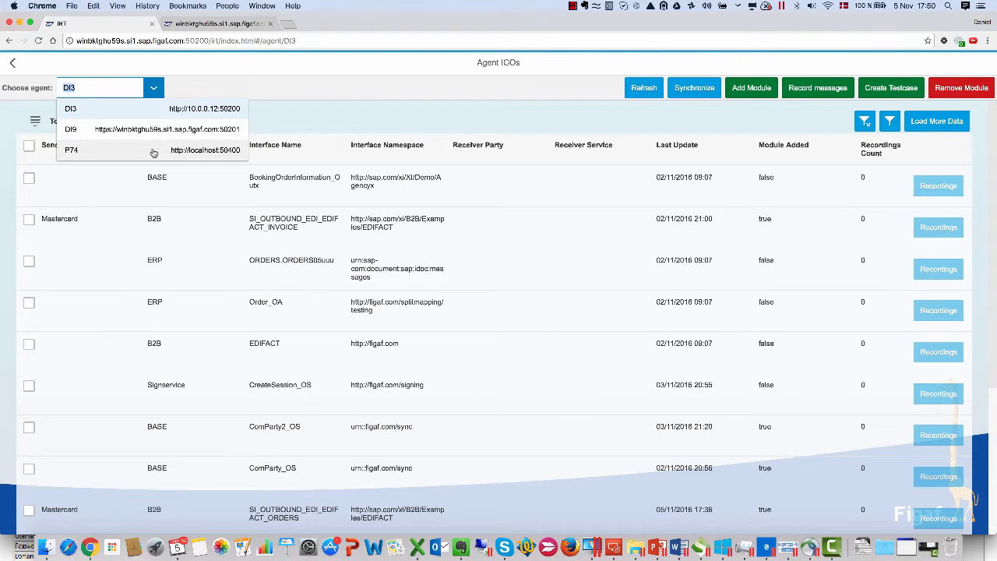
pyautogui.click(275, 112)
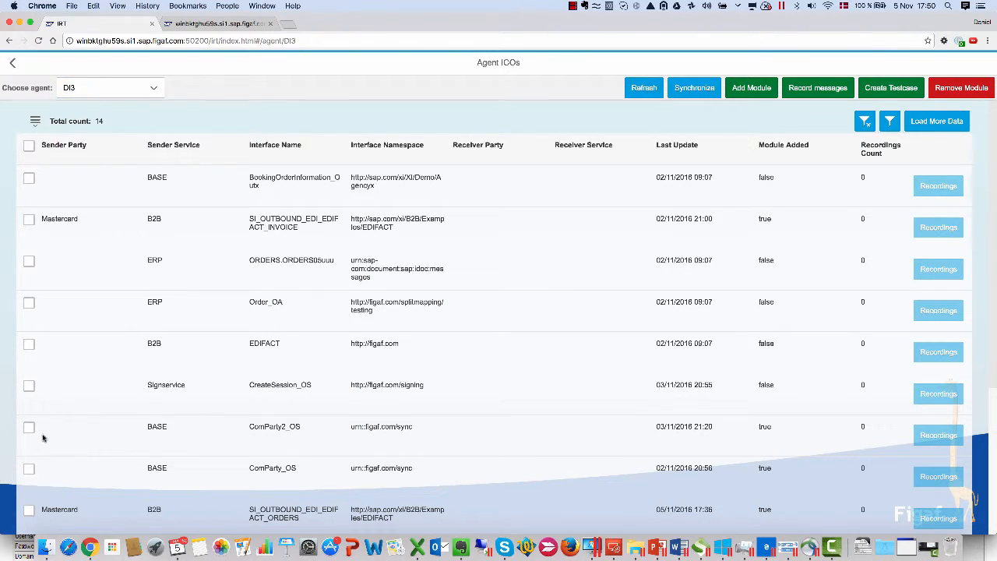
pyautogui.click(29, 512)
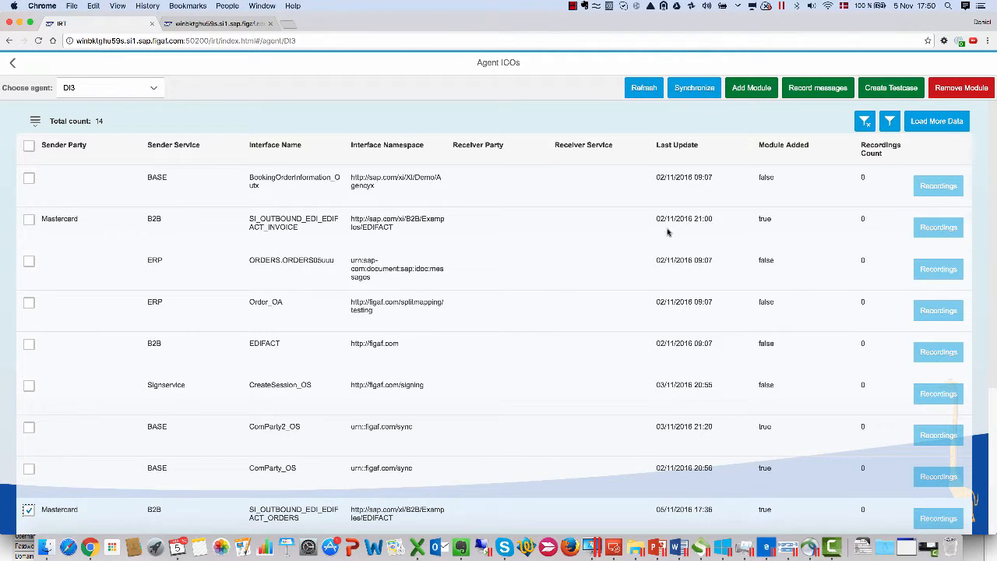
pyautogui.click(752, 90)
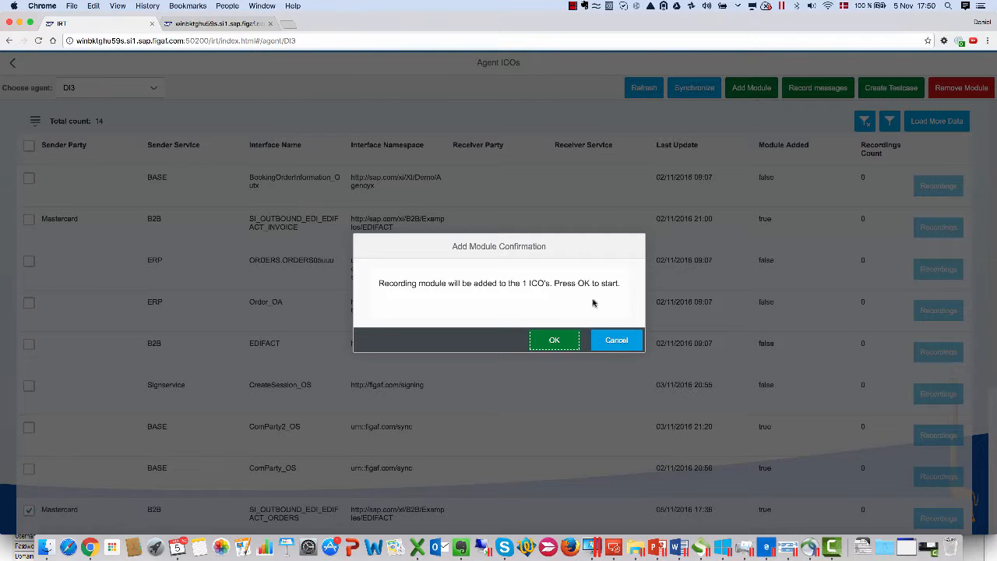
pyautogui.click(551, 342)
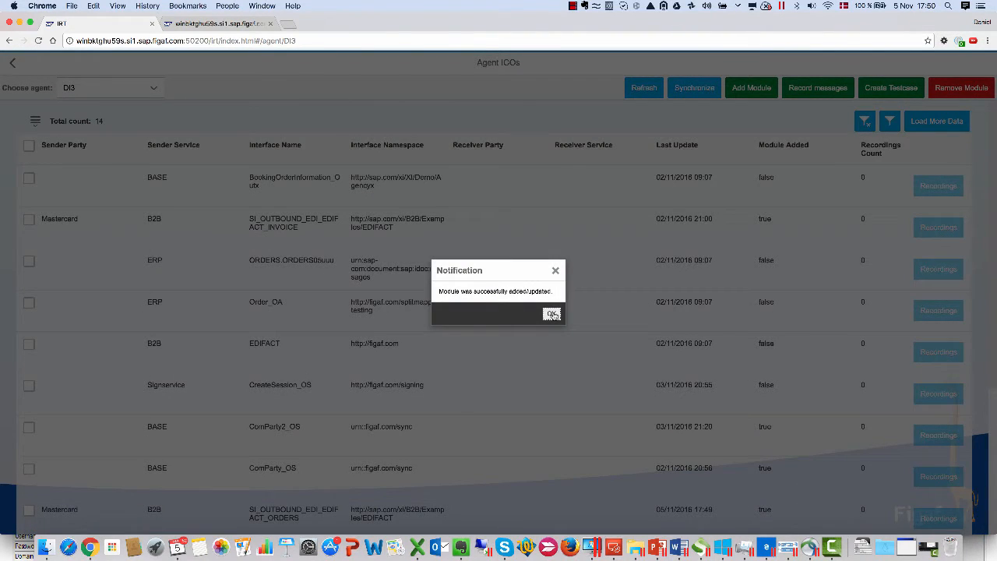
pyautogui.click(551, 314)
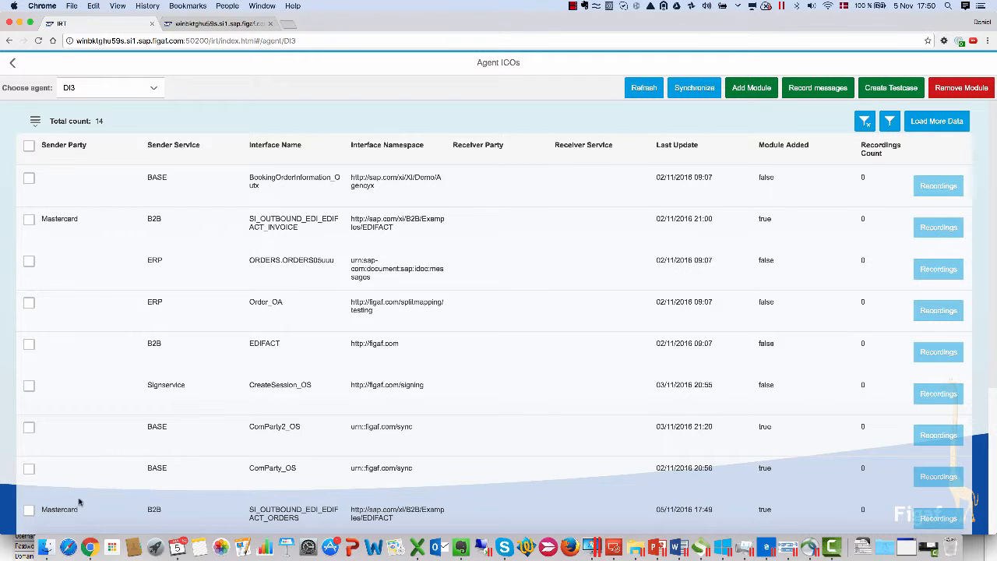
# - Open the message recording settings for the SI_OUTBOUND_EDI_EDIFACT_ORDERS ICO and review the message types, keeping EDIFACT
pyautogui.click(28, 511)
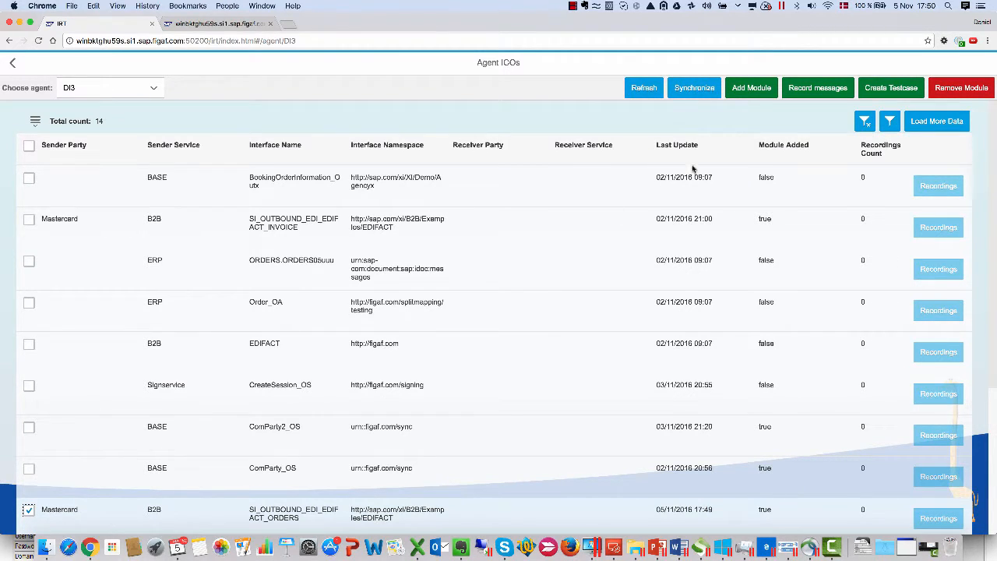
pyautogui.click(796, 92)
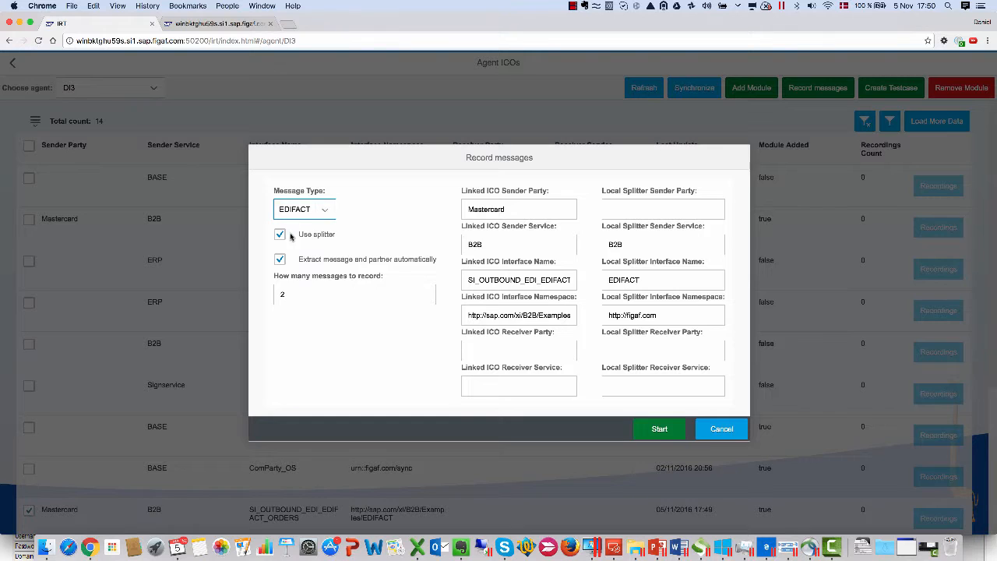
pyautogui.click(326, 212)
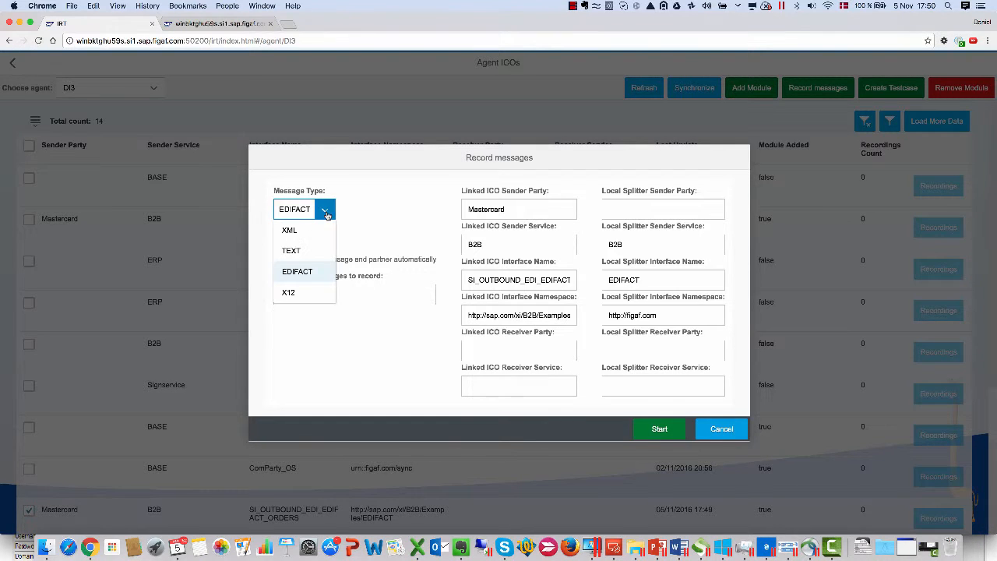
pyautogui.click(327, 214)
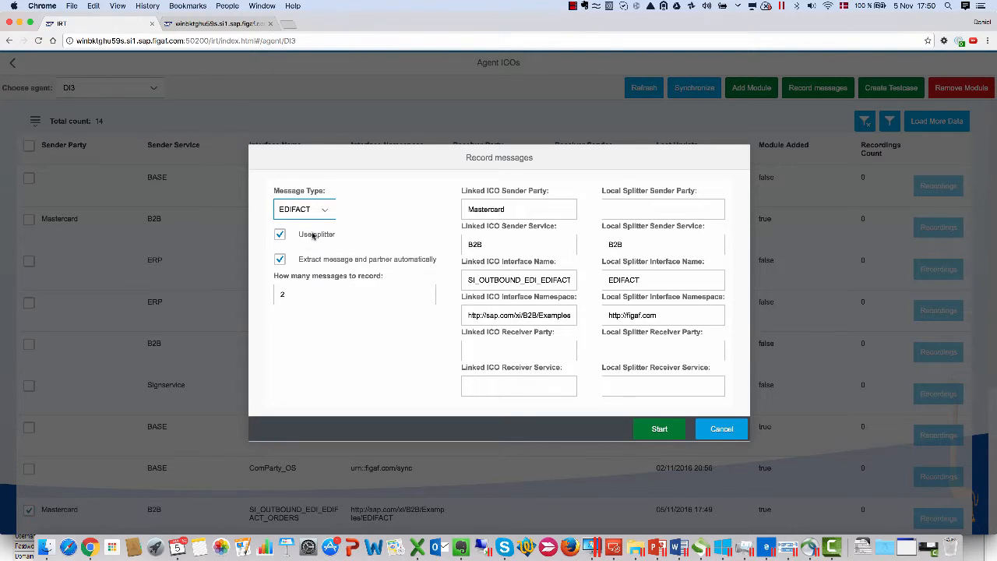
# - Try the recording settings without the splitter and without automatic message and partner extraction, restoring each option
pyautogui.click(475, 280)
pyautogui.click(279, 235)
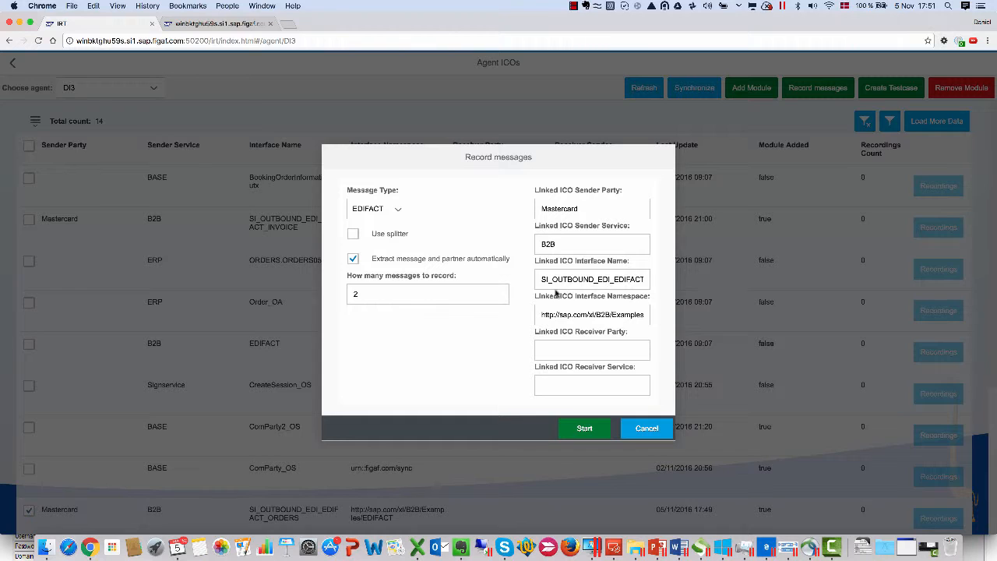
pyautogui.click(400, 235)
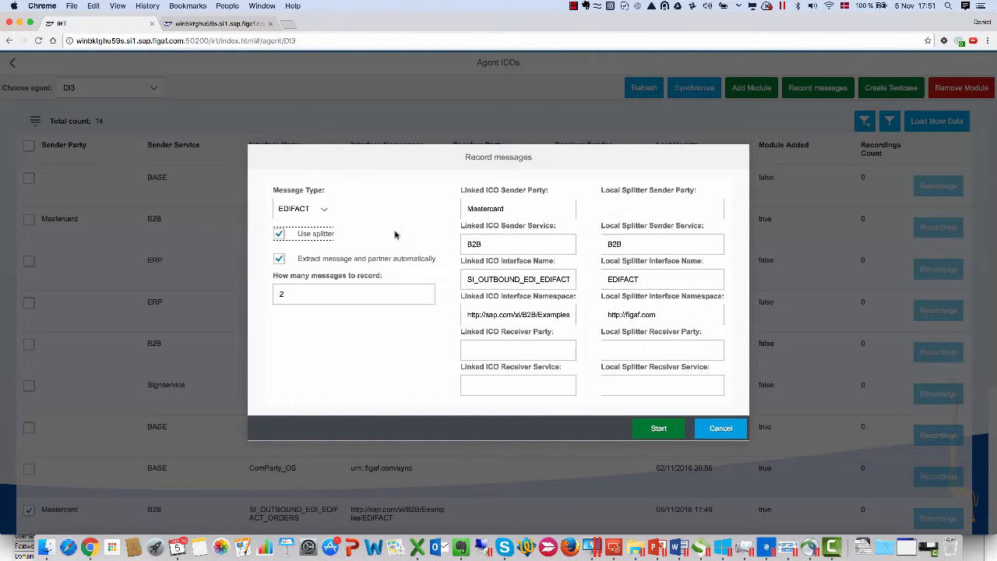
pyautogui.click(346, 265)
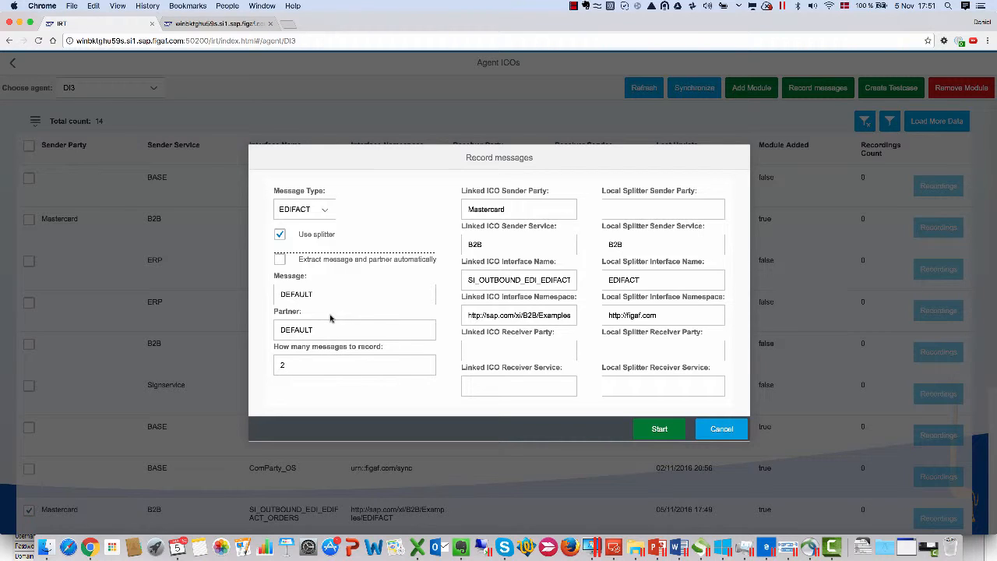
pyautogui.click(279, 259)
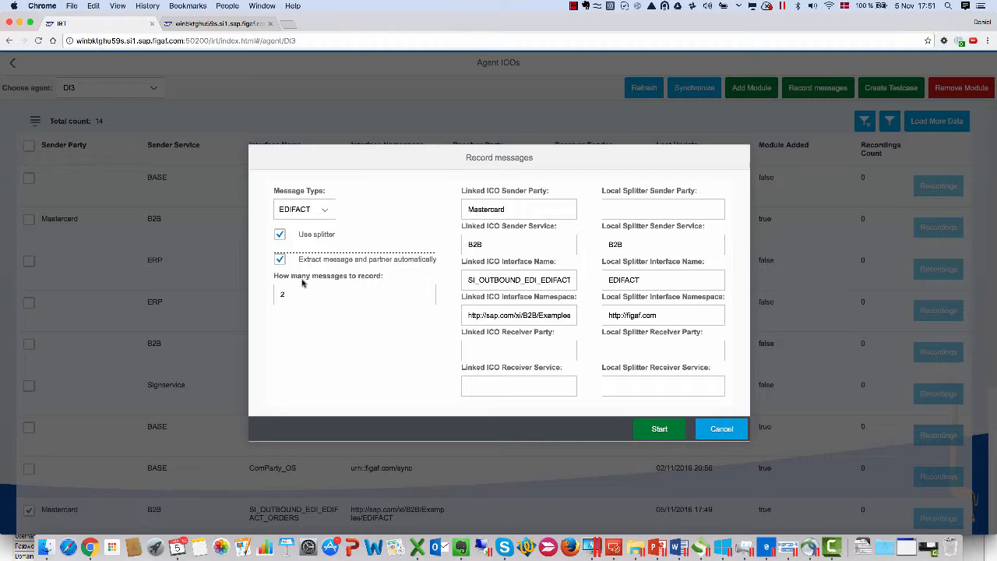
# - Start the recording for 2 messages and open the list of recordings for the SI_OUTBOUND_EDI_EDIFACT_ORDERS ICO
pyautogui.click(289, 293)
pyautogui.click(645, 429)
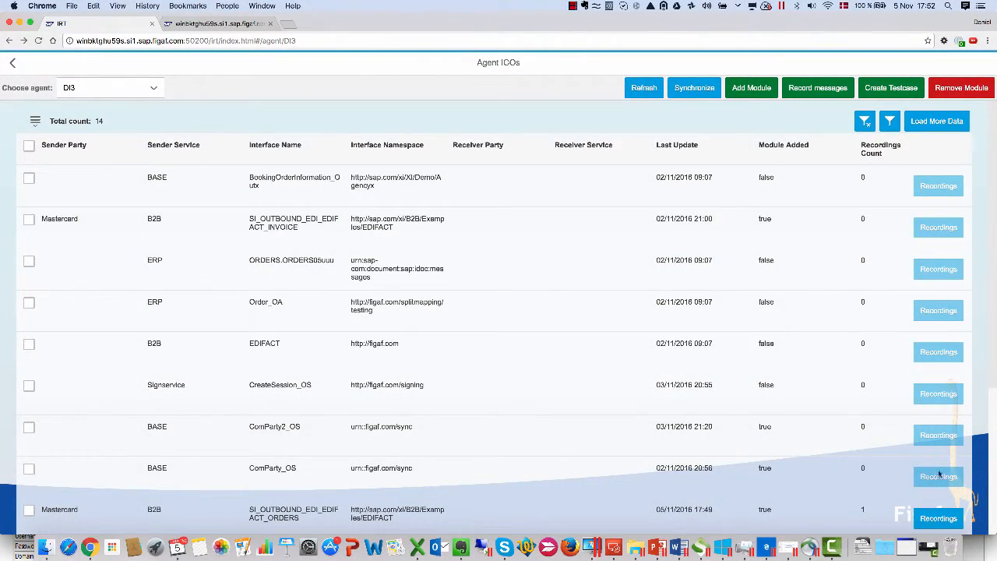
pyautogui.click(938, 521)
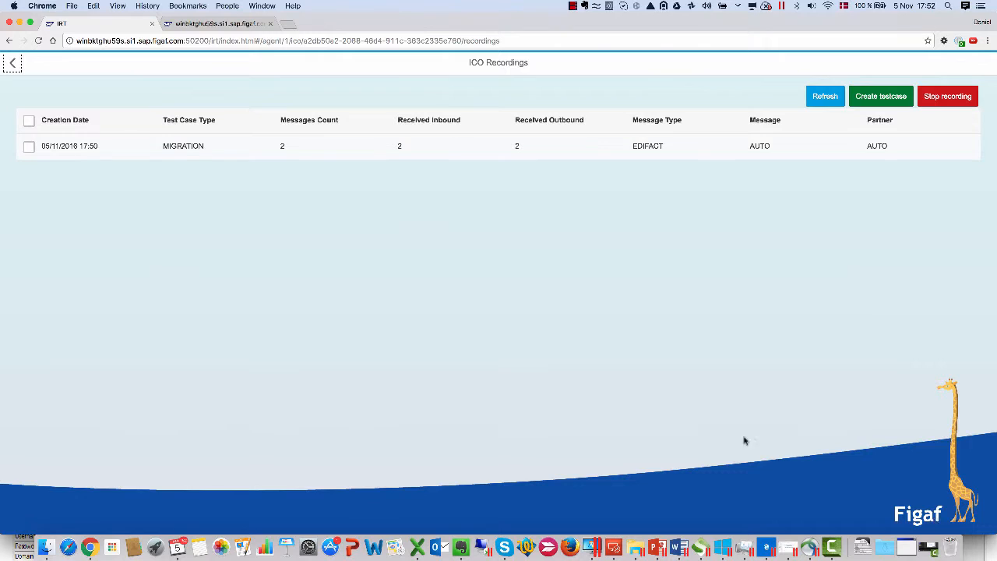
# - Create a test case from the MIGRATION recording without going to the linked ICO
pyautogui.click(29, 147)
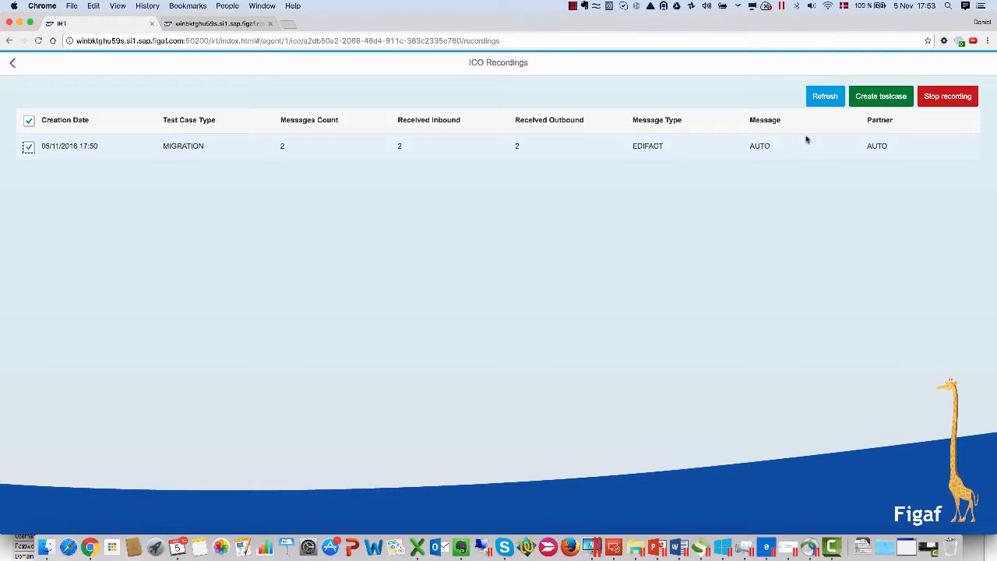
pyautogui.click(900, 100)
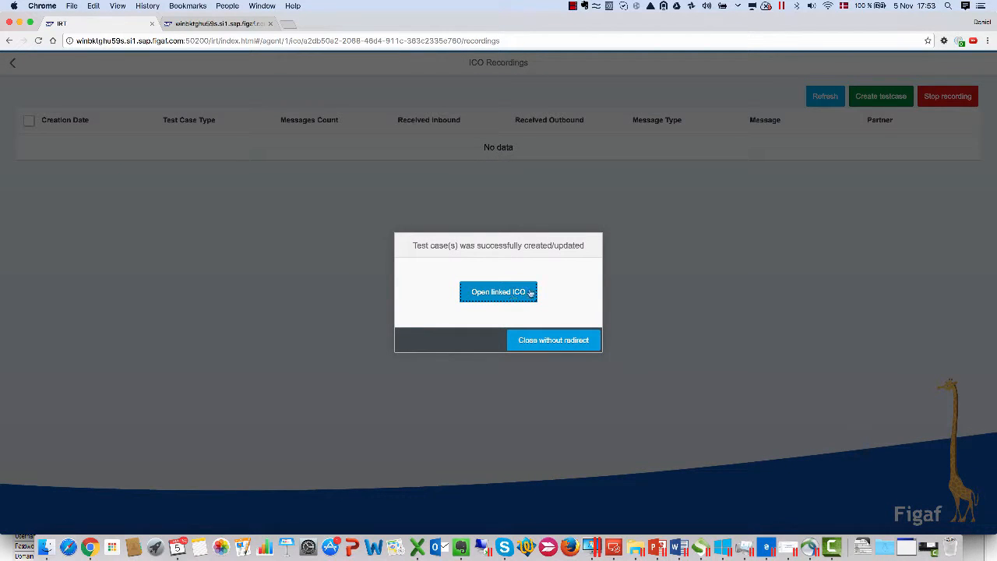
pyautogui.click(533, 341)
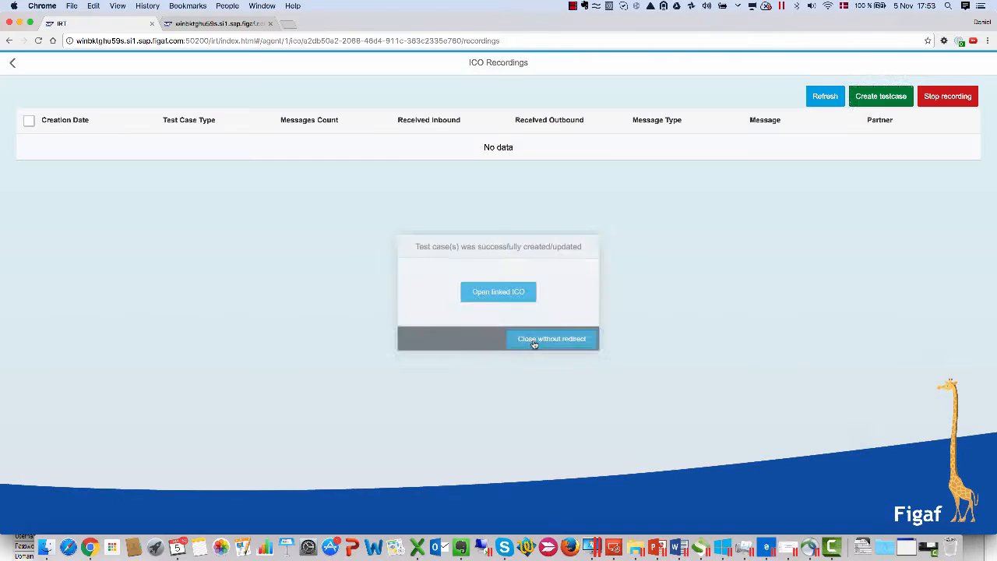
# - Return to the start page and open the test case details of the SI_OUTBOUND_EDI_EDIFACT_ORDERS ICO
pyautogui.click(12, 62)
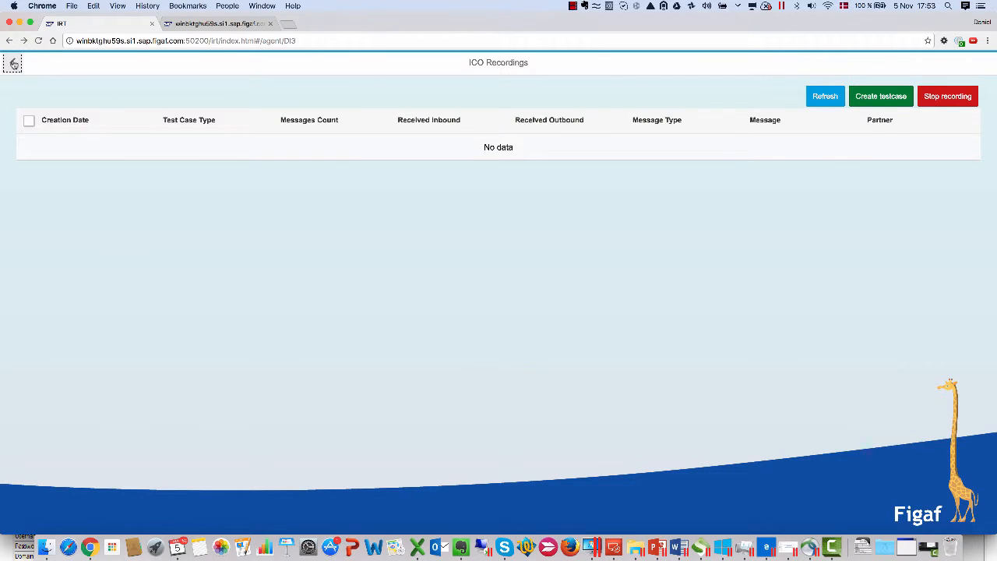
pyautogui.click(12, 62)
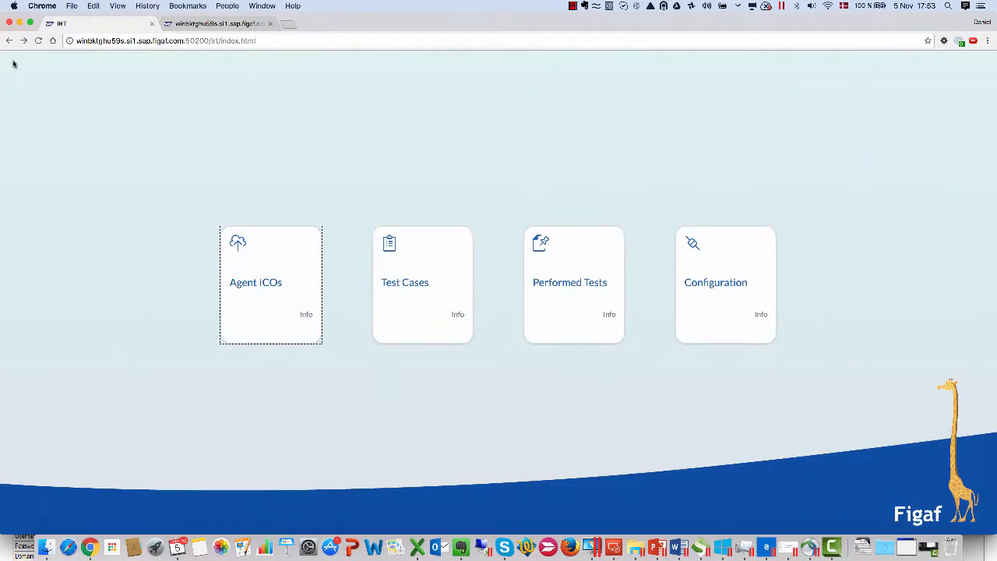
pyautogui.click(436, 274)
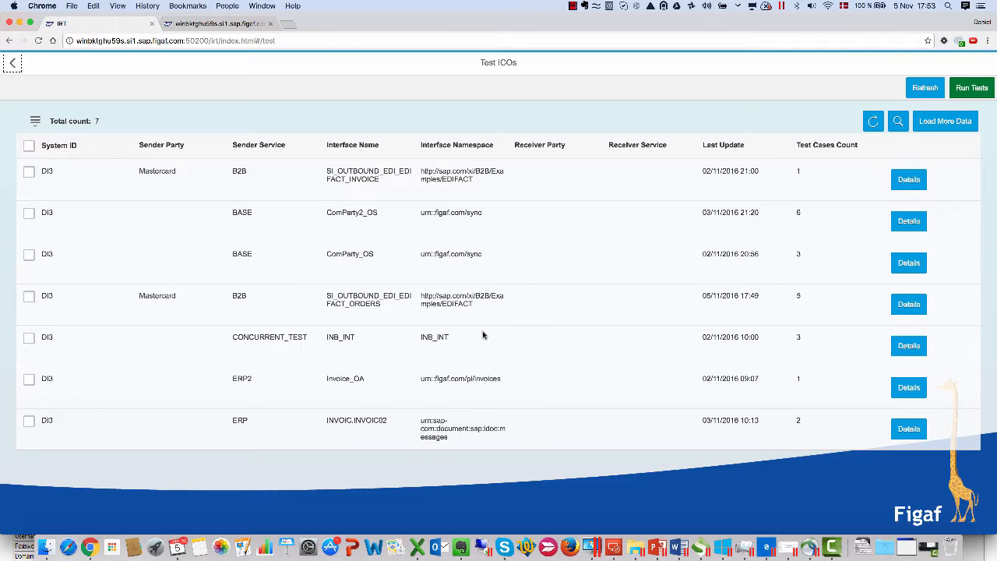
pyautogui.click(909, 304)
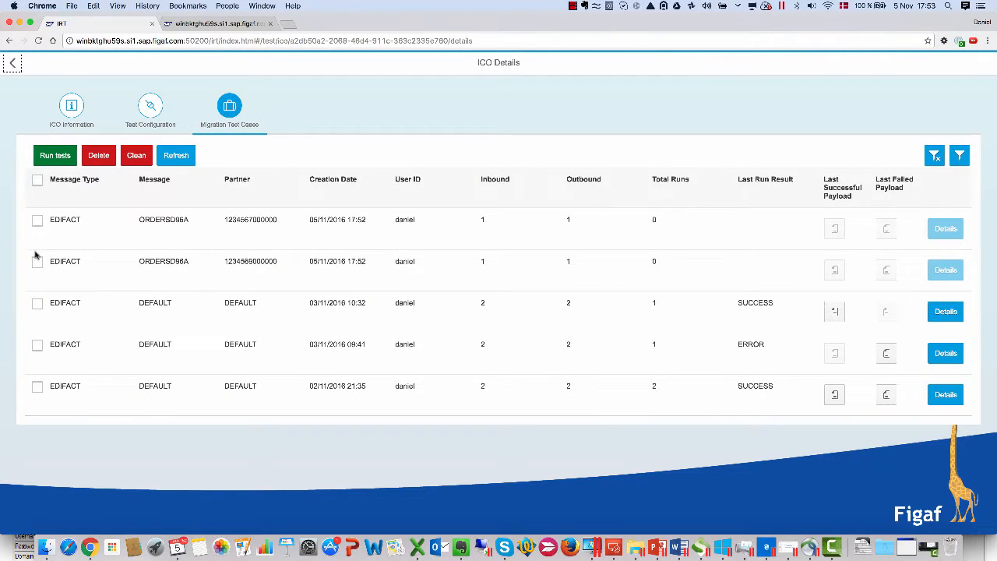
# - Run the first ORDERSD96A migration test case and refresh its run result
pyautogui.click(37, 220)
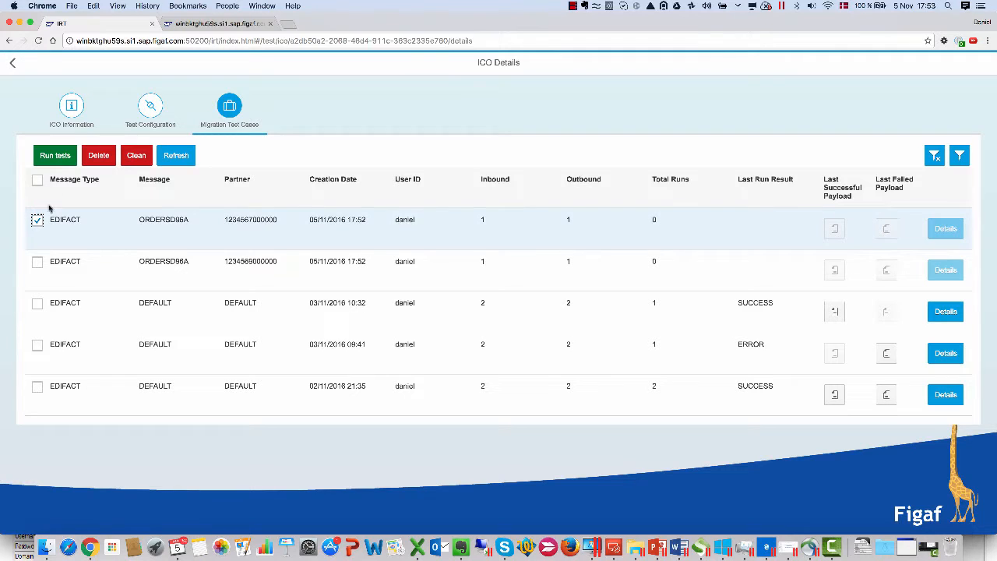
pyautogui.click(55, 157)
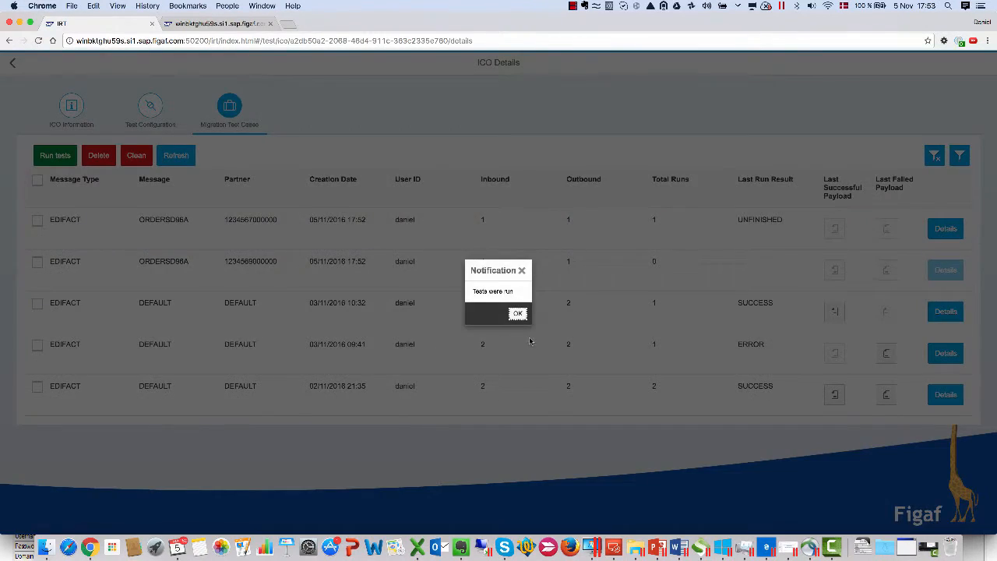
pyautogui.click(516, 315)
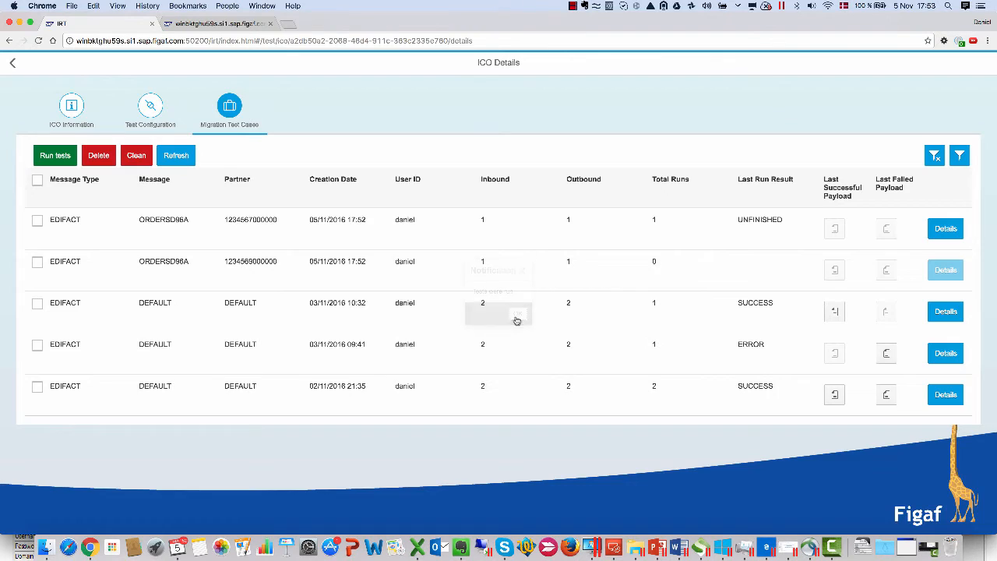
pyautogui.click(189, 159)
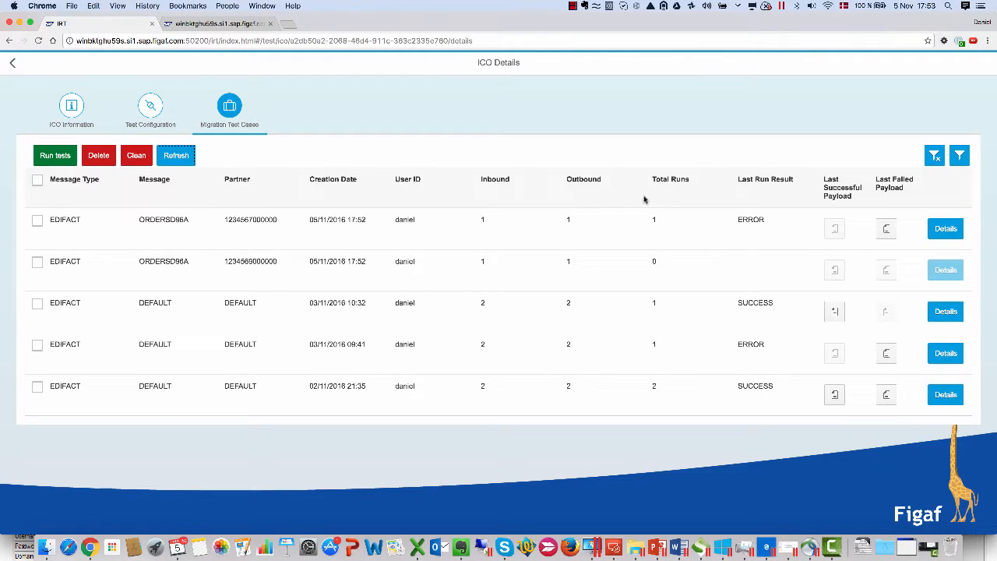
# - Download the report of the ORDERSD96A test case's run and open it in Excel
pyautogui.click(946, 228)
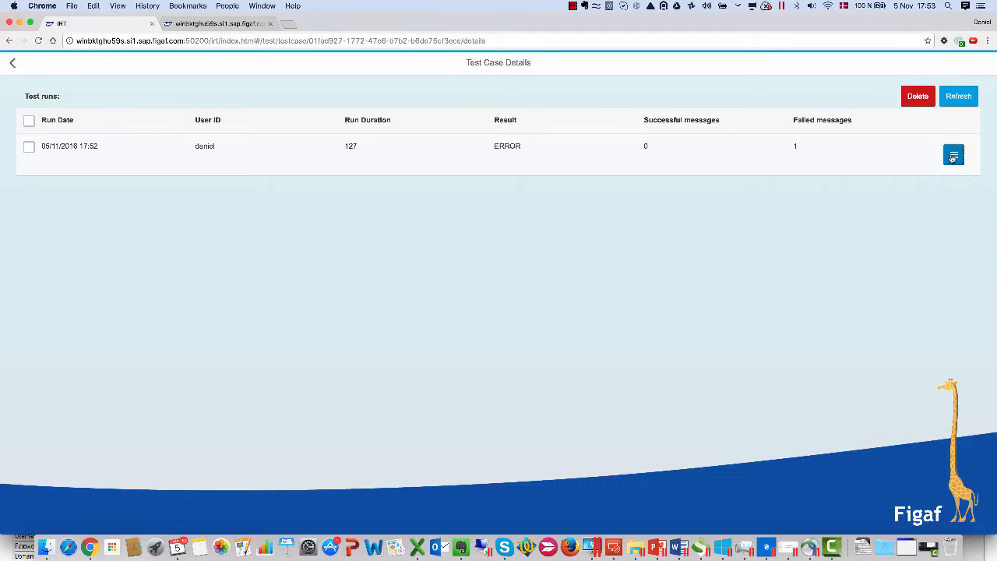
pyautogui.click(952, 158)
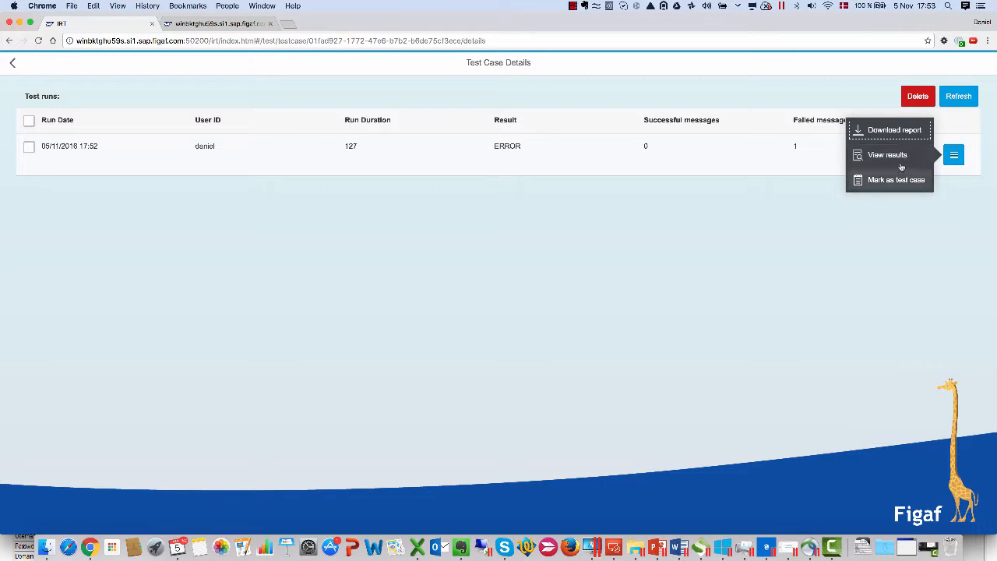
pyautogui.click(895, 137)
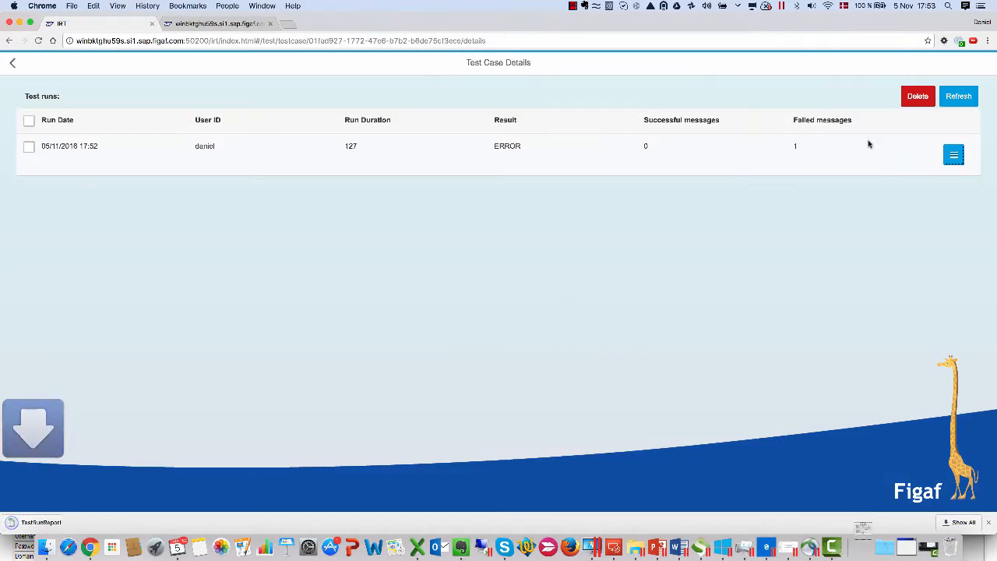
pyautogui.click(69, 518)
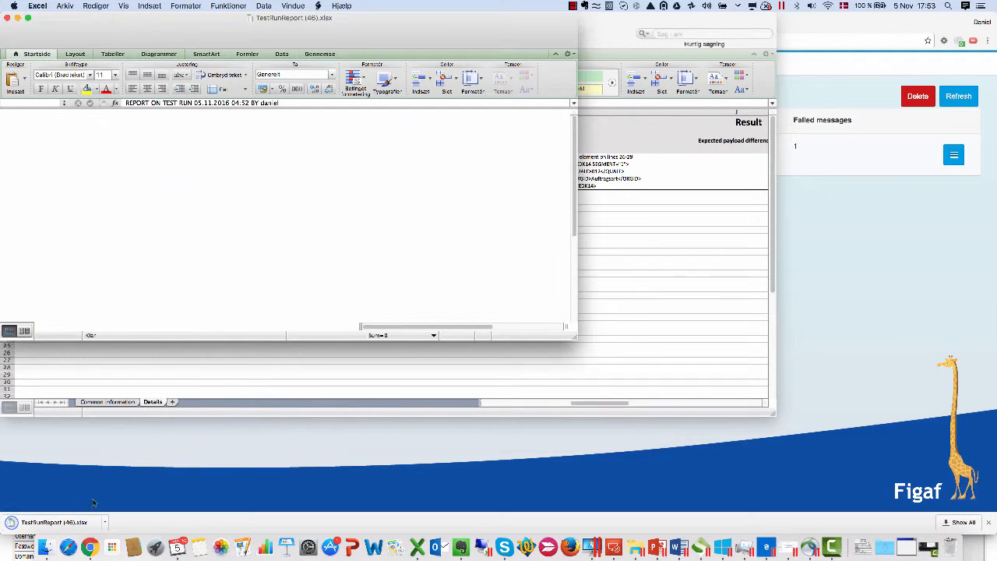
# - Enlarge the report's Details sheet, view the linked inbound message payload in the browser, and return to Excel
pyautogui.click(152, 326)
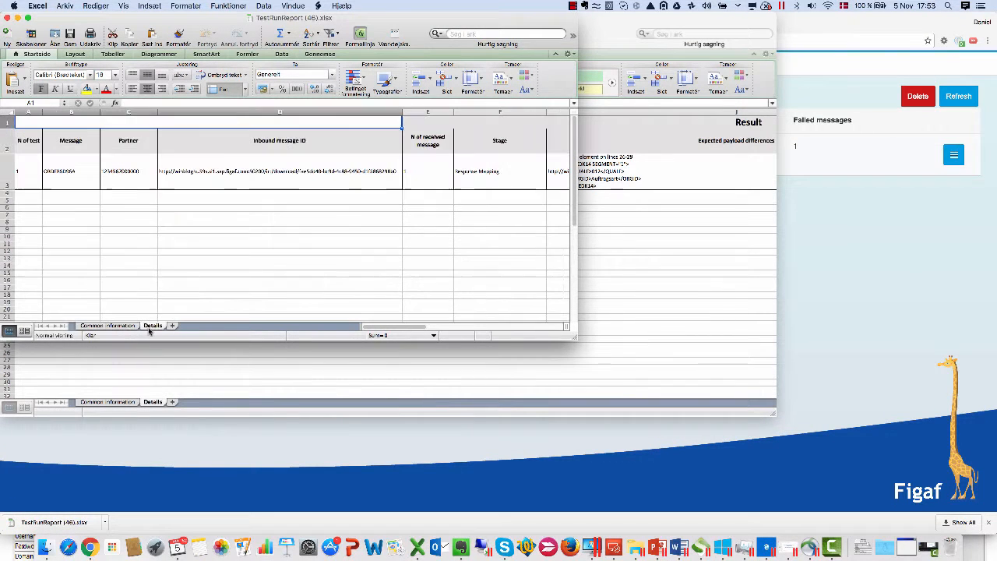
pyautogui.moveTo(577, 339); pyautogui.dragTo(907, 454)
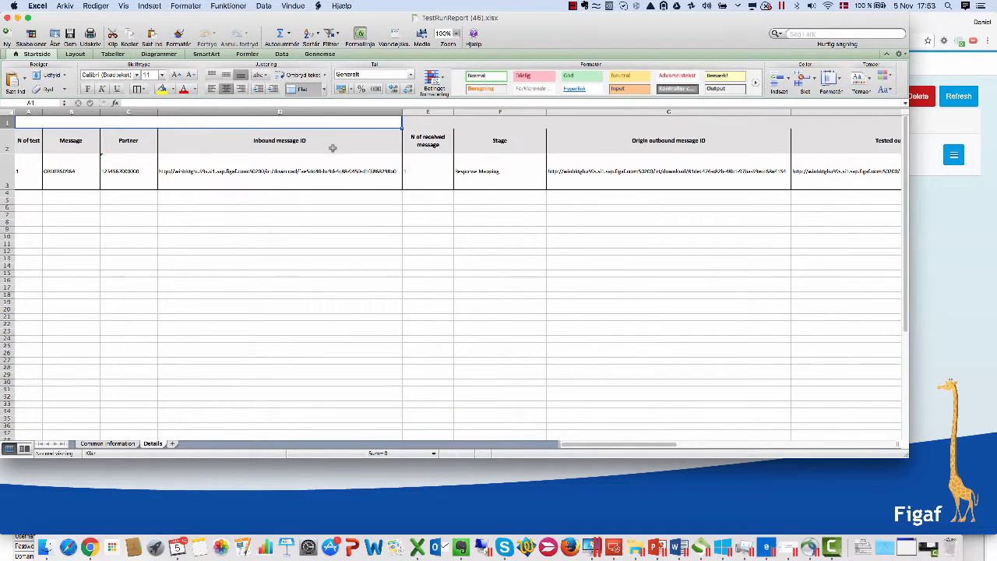
pyautogui.click(351, 178)
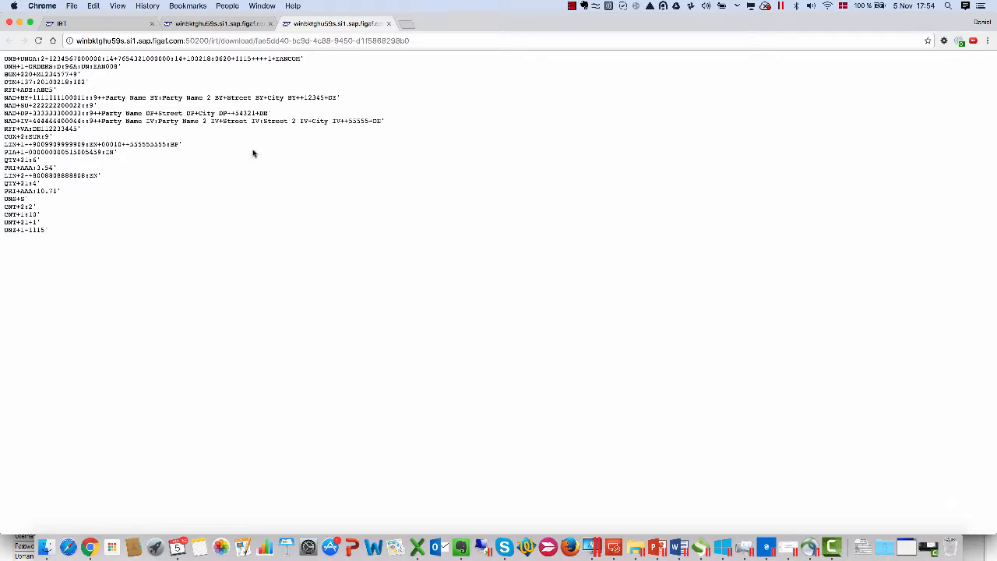
pyautogui.press('super+Tab')
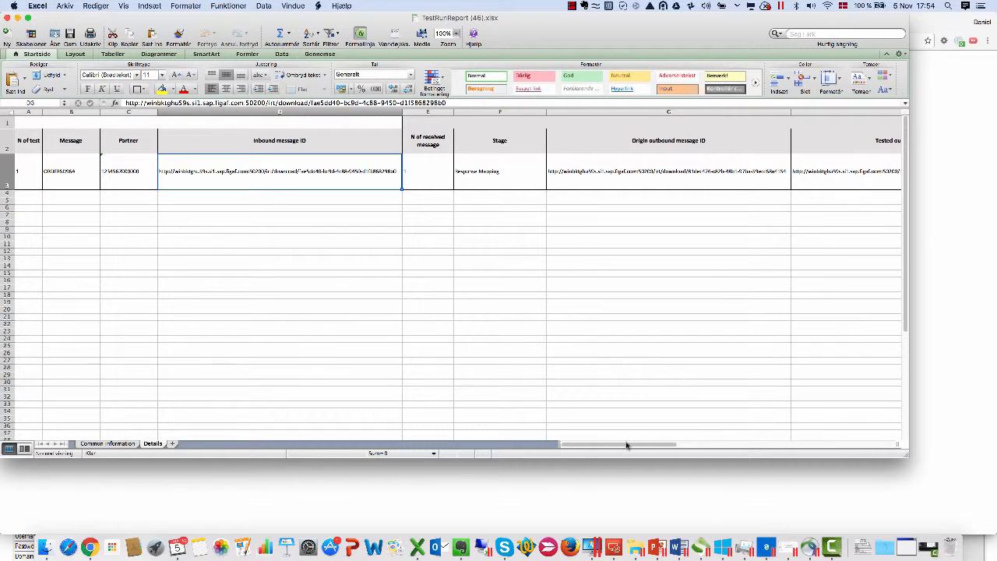
# - Check the payload differences in the report's Details sheet, switch to Chrome, and open the ORDERSD96A test run's results in IRT
pyautogui.moveTo(628, 445); pyautogui.dragTo(733, 445)
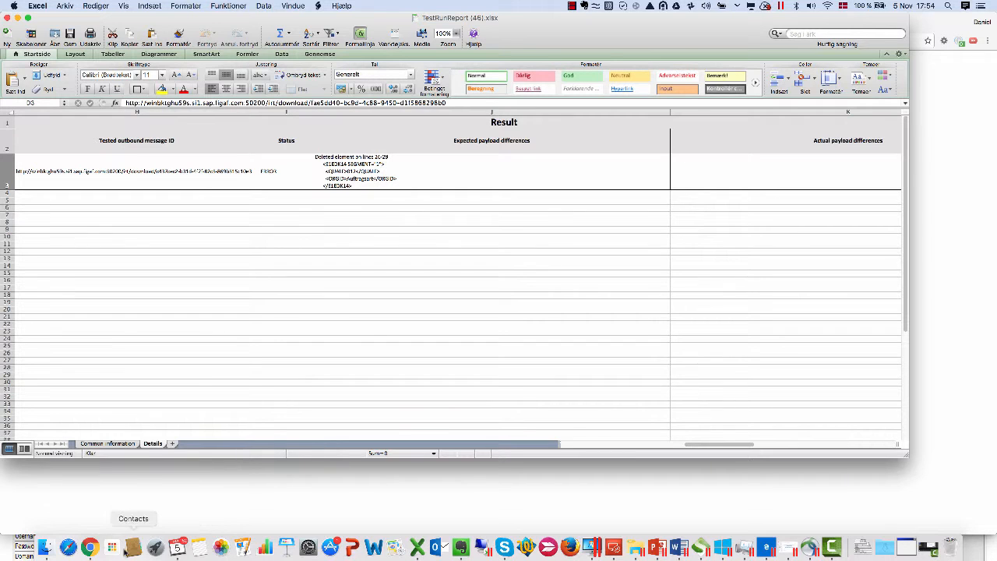
pyautogui.click(90, 548)
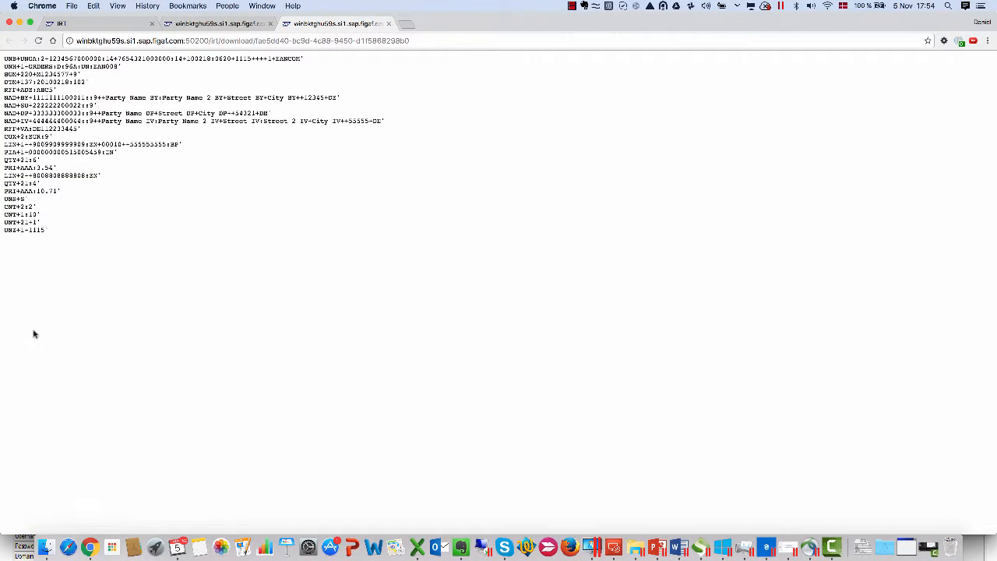
pyautogui.click(78, 23)
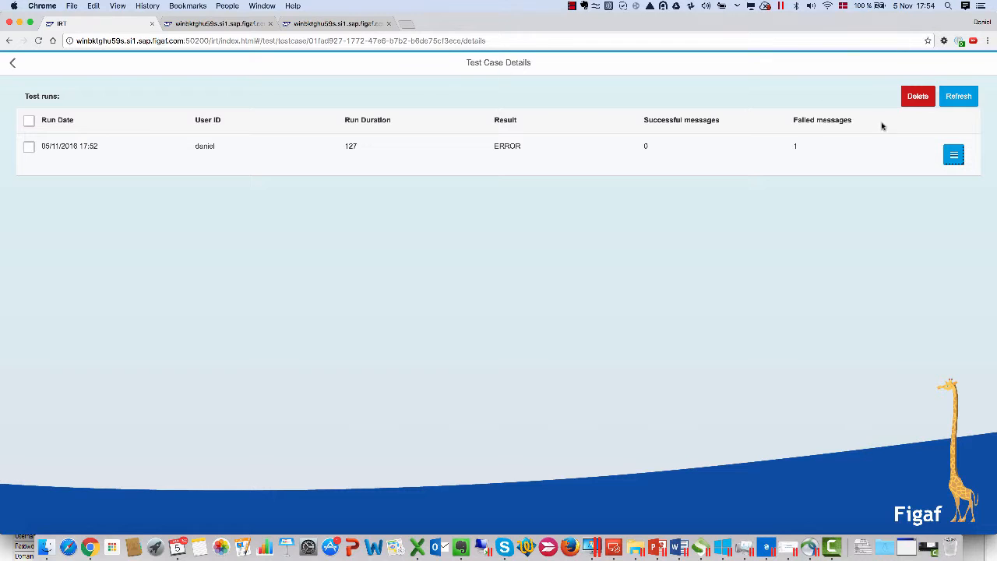
pyautogui.click(954, 155)
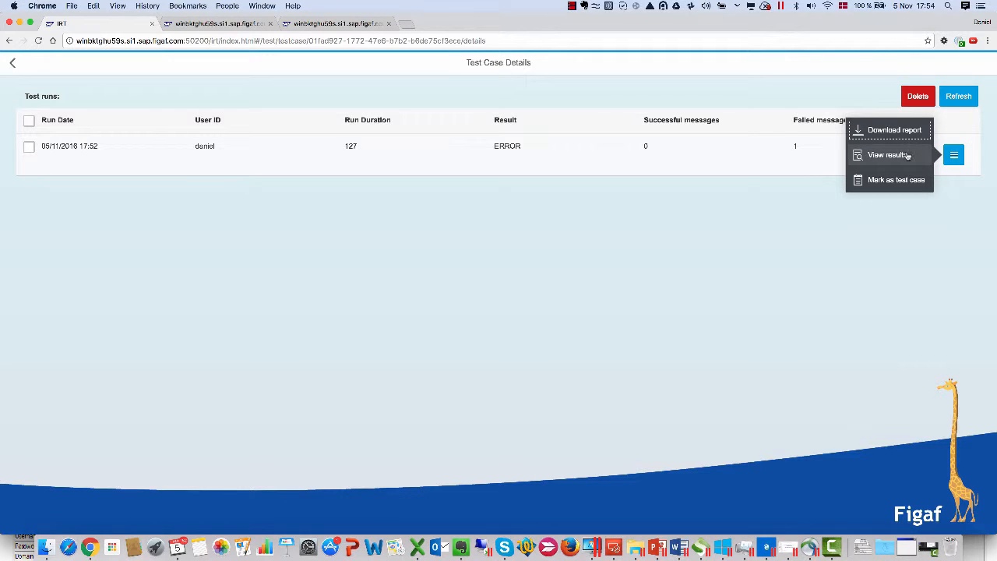
pyautogui.click(908, 153)
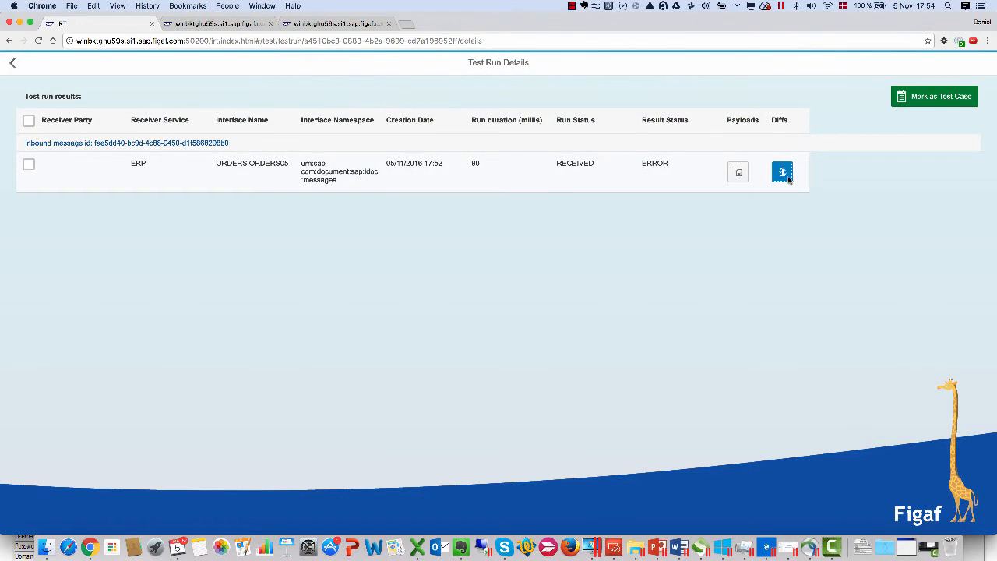
# - Compare the old and new payload versions of the ORDERS.ORDERS05 message, highlight the changed CRETIM element, and close the comparison
pyautogui.click(782, 171)
pyautogui.scroll(10, 641, 253)
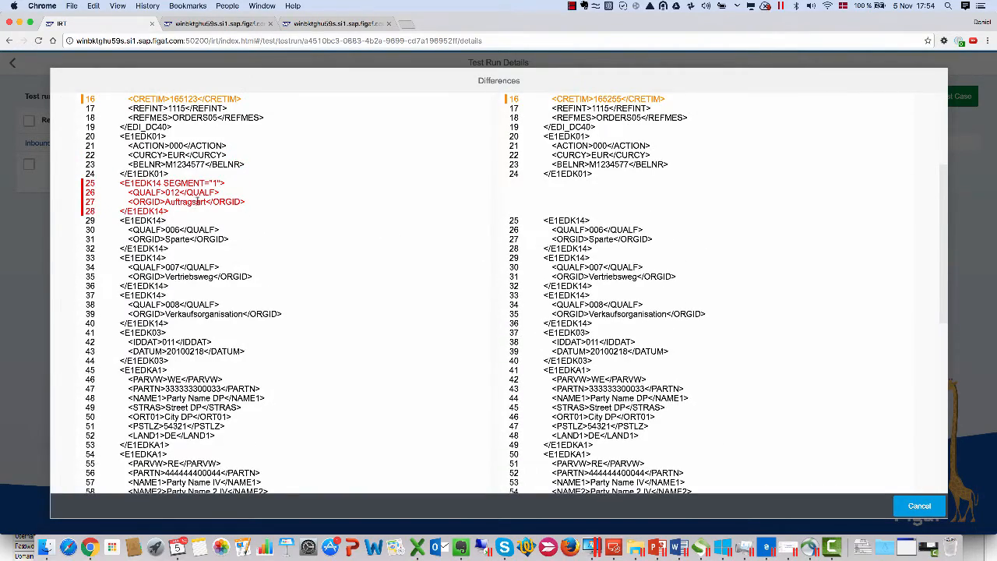
pyautogui.scroll(5, 197, 204)
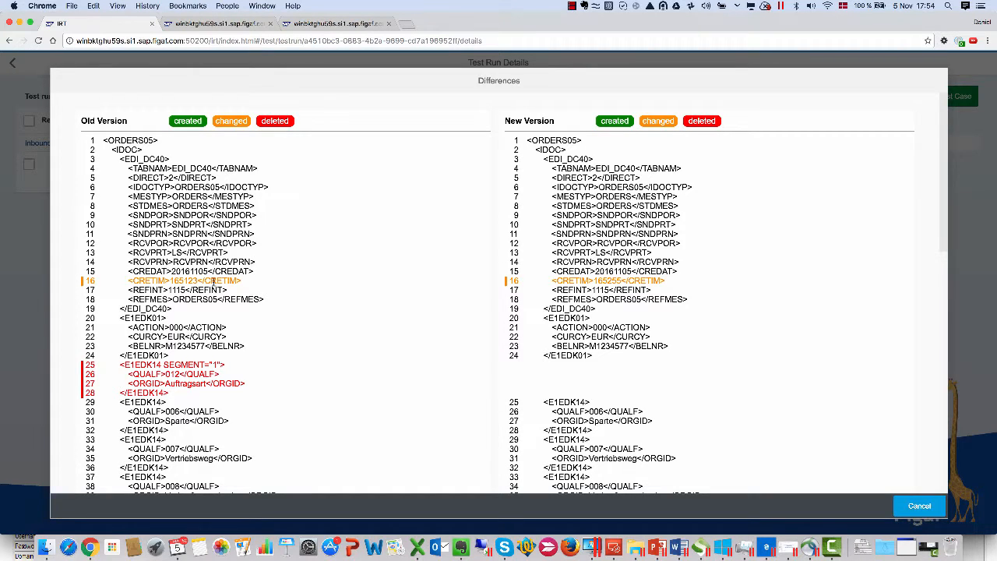
pyautogui.moveTo(221, 280); pyautogui.dragTo(129, 284)
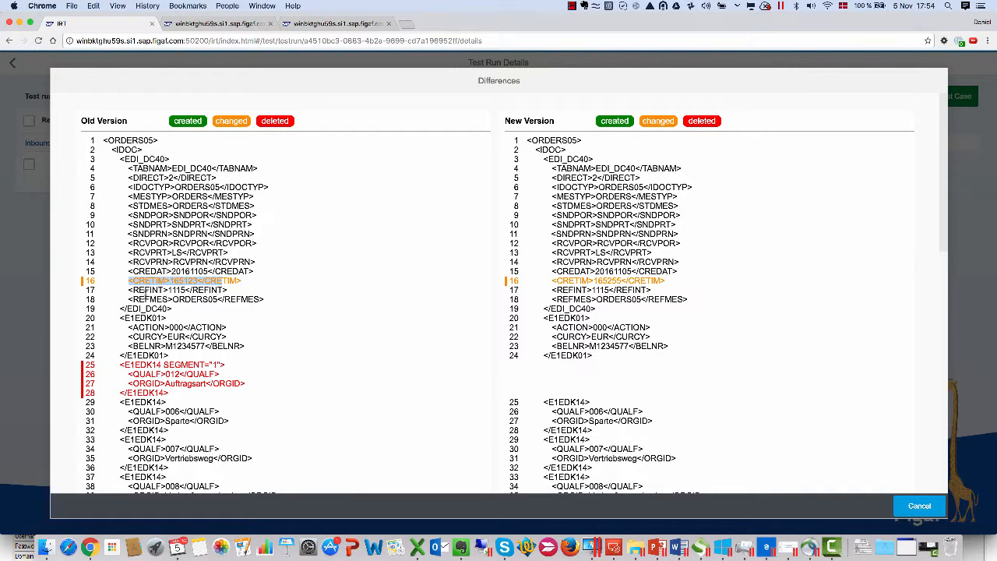
pyautogui.click(904, 506)
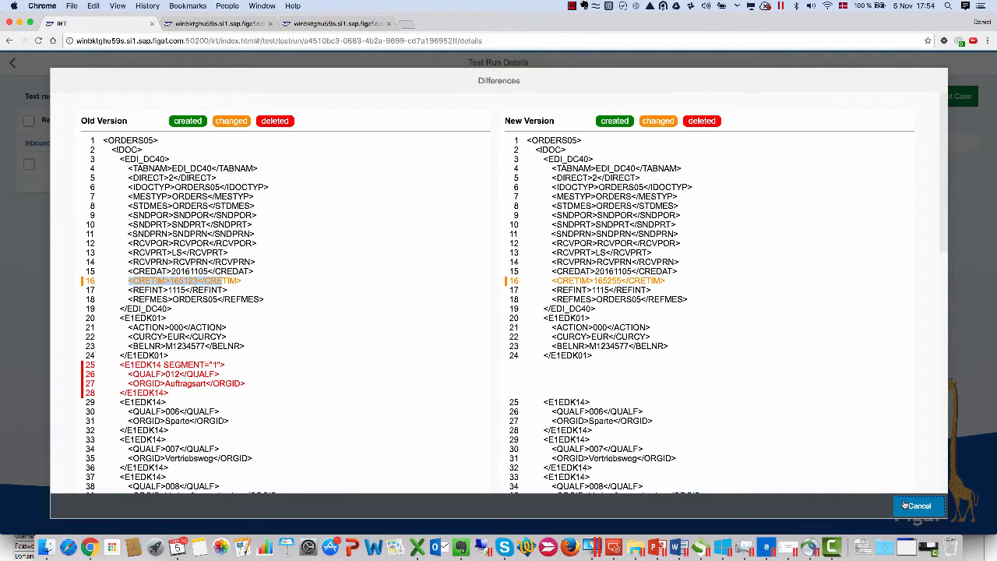
# - Return to the ICO details and review the XPath Ignore and Compare Type settings in the test configuration
pyautogui.click(18, 69)
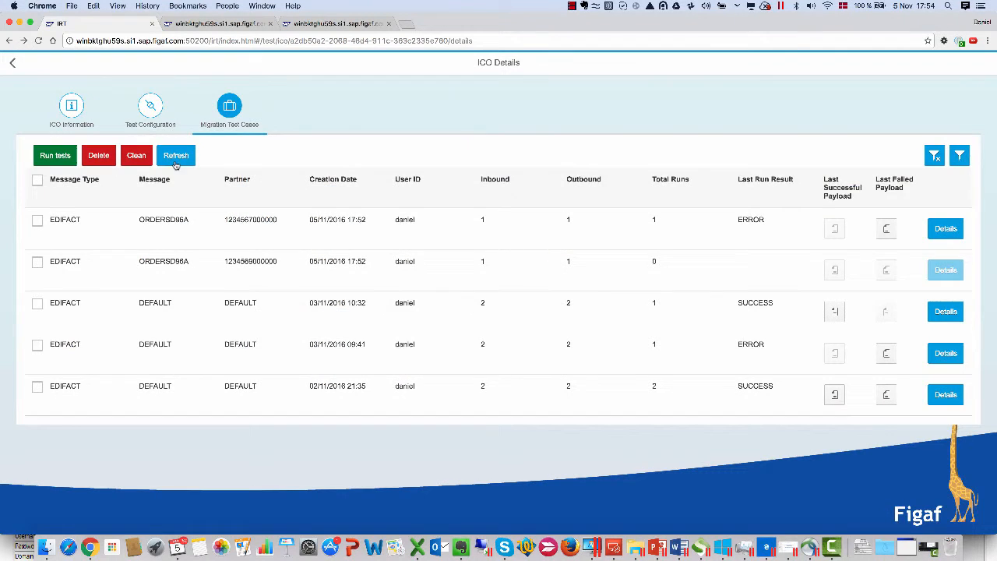
pyautogui.click(165, 118)
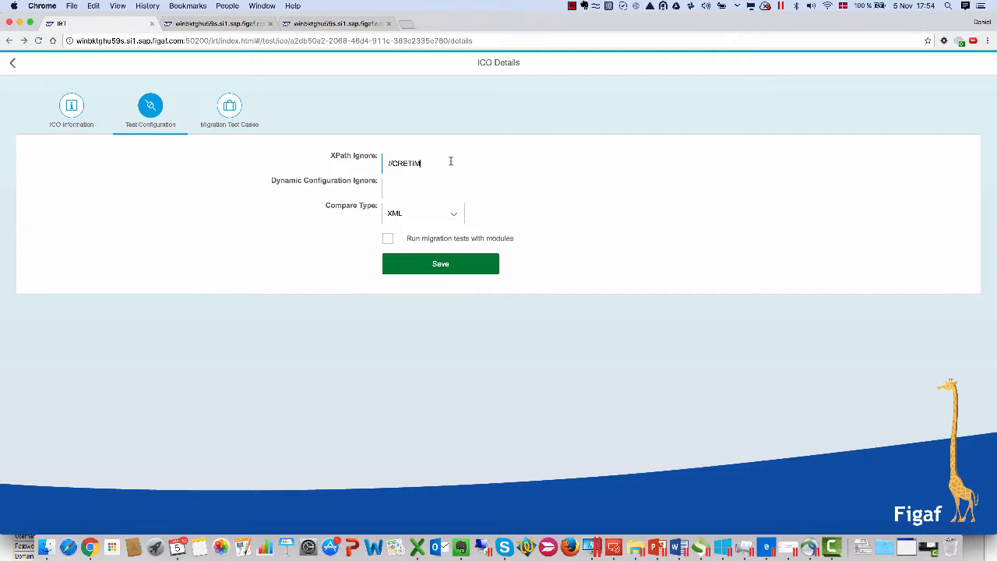
pyautogui.click(454, 213)
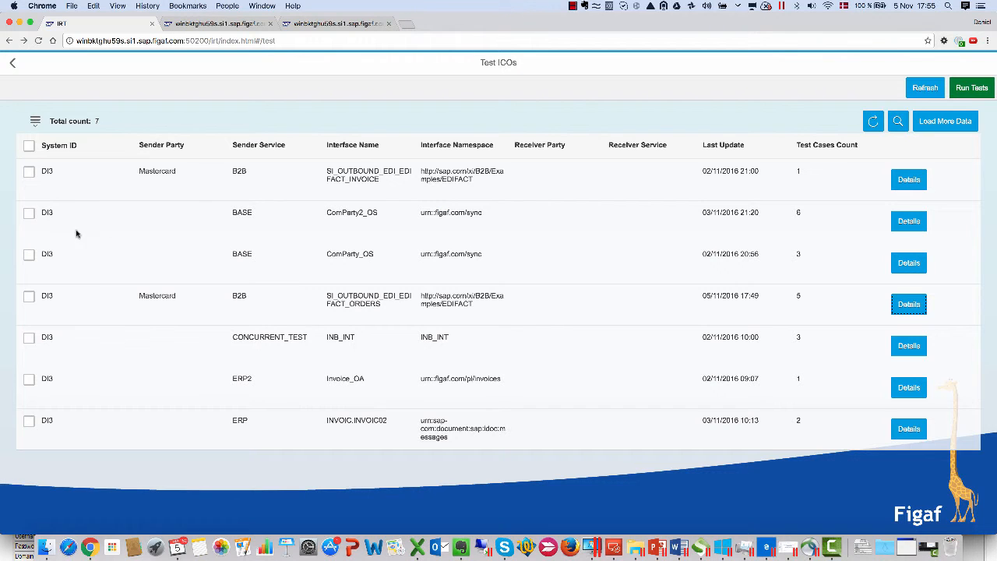
# - Open the ComParty2_OS ICO's migration test cases and show the details of the second TEST_STU10 case
pyautogui.click(896, 225)
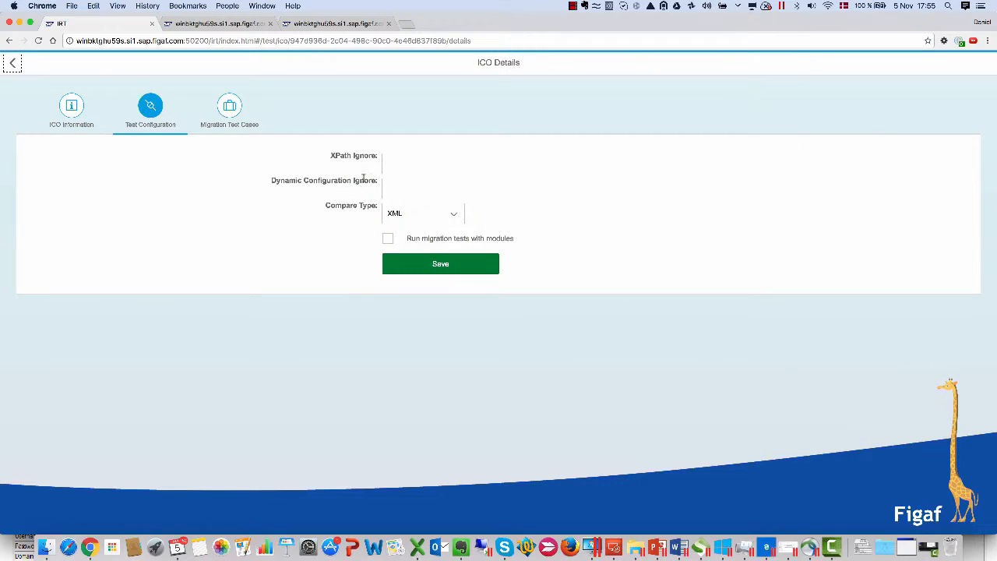
pyautogui.click(230, 108)
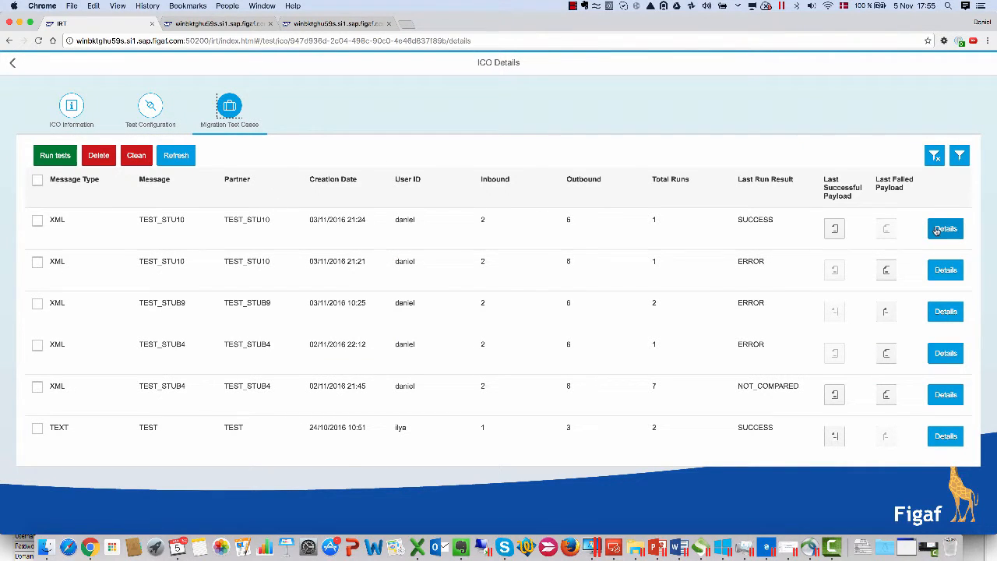
pyautogui.click(937, 270)
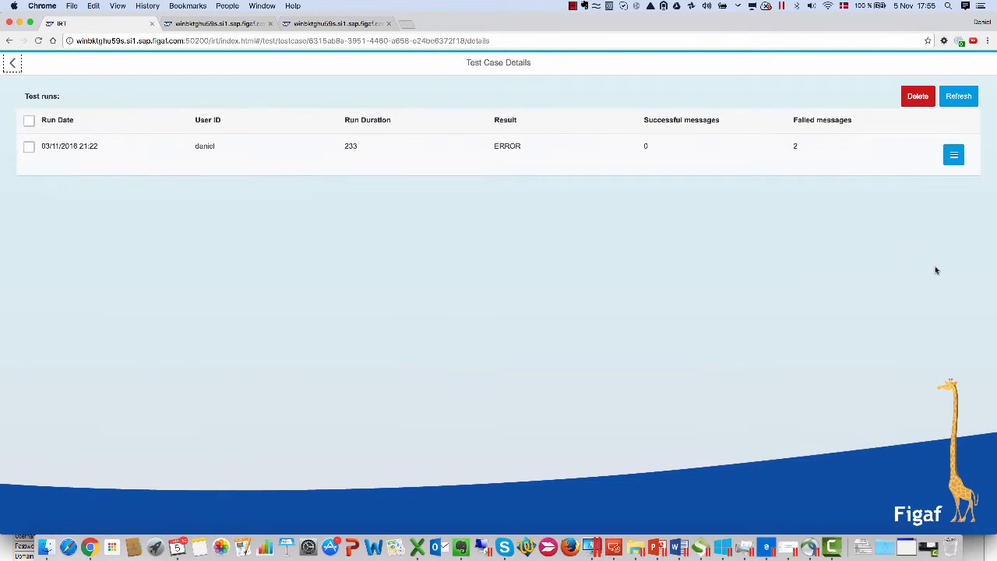
# - View the TEST_STU10 run's results, compare the first message's old and new payloads, and close the comparison
pyautogui.click(957, 160)
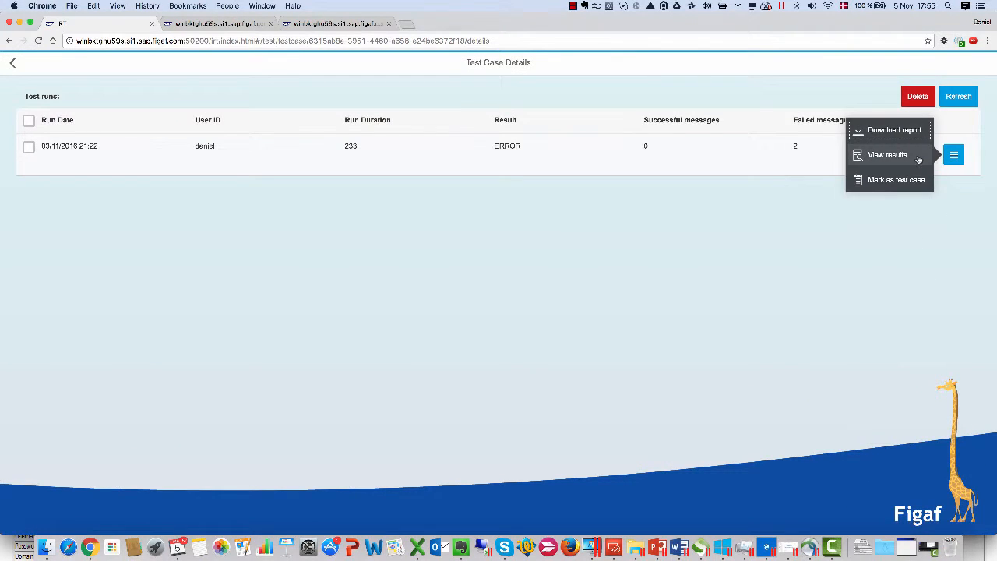
pyautogui.click(888, 155)
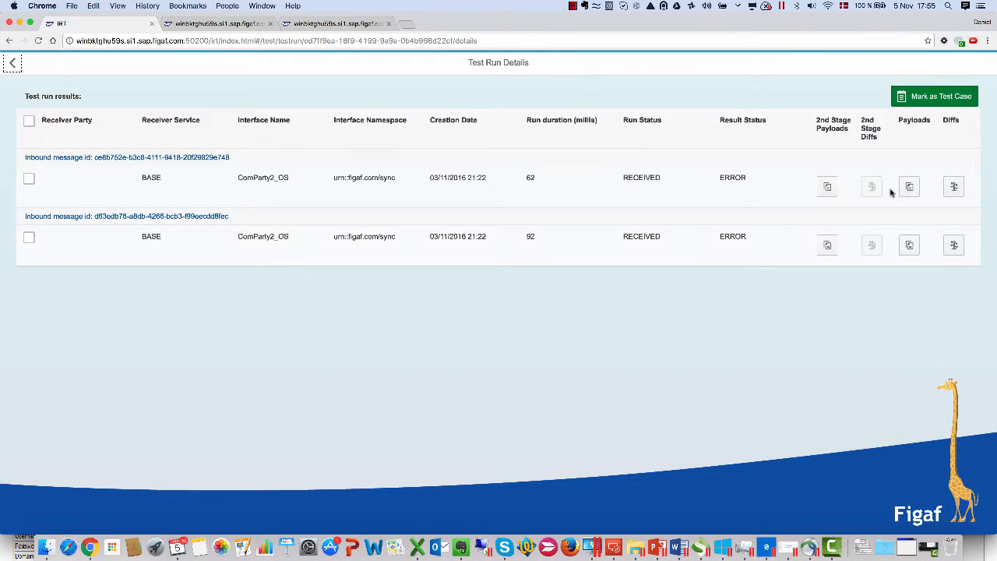
pyautogui.click(952, 188)
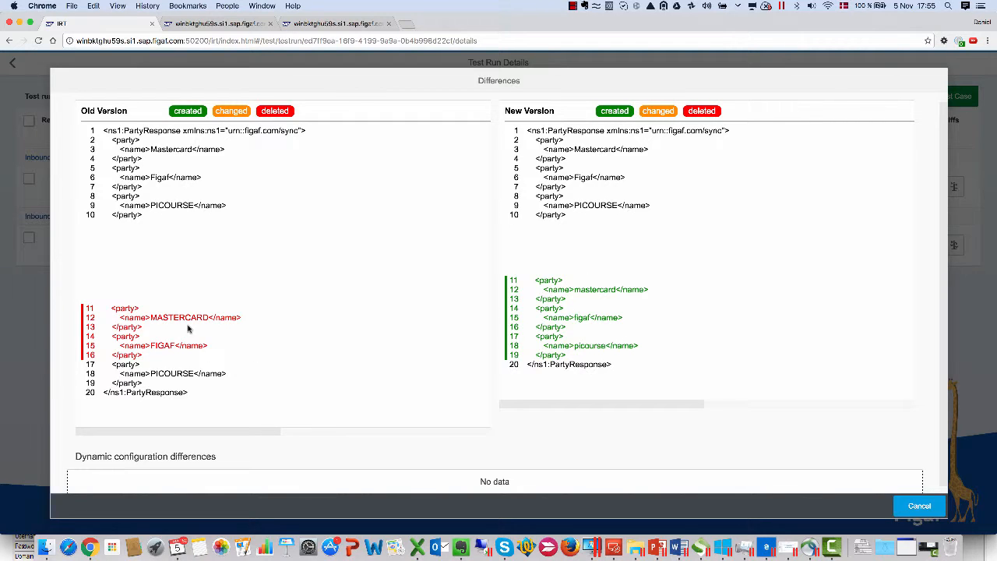
pyautogui.click(919, 506)
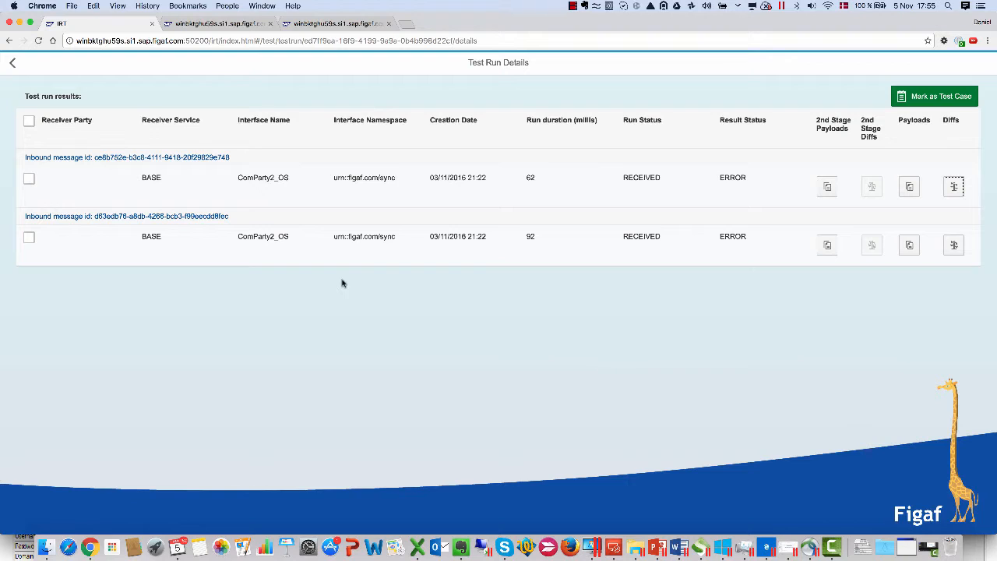